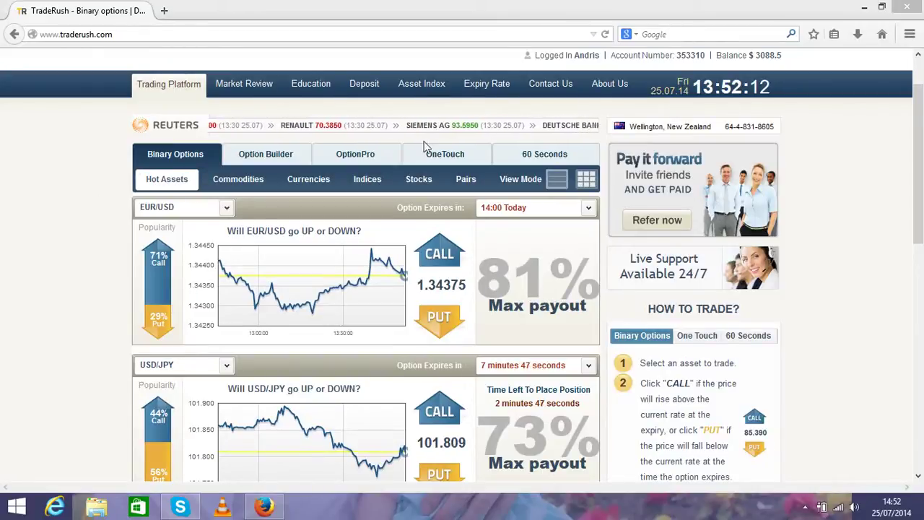
- Switch to 60-second trading with EUR/USD at a $5 investment and 70% return
left_click(544, 154)
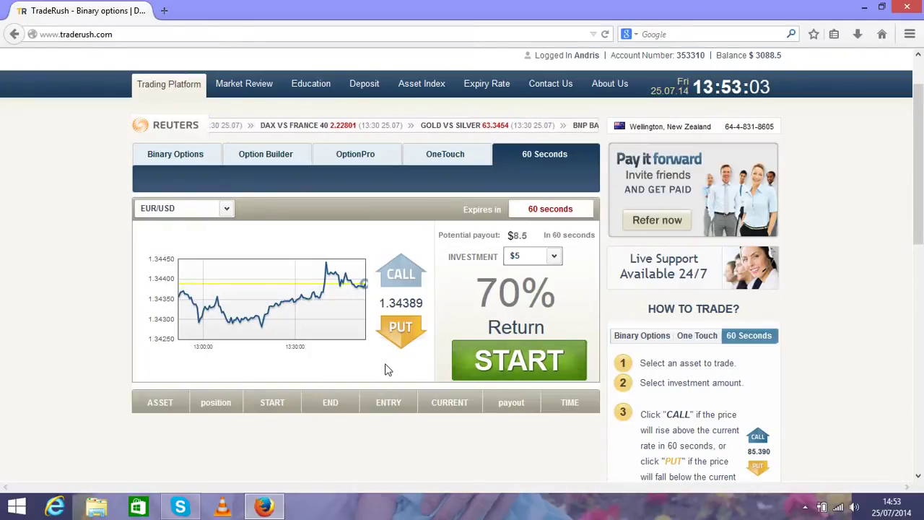
- Keep the investment at $5 and set the trade direction to PUT instead of CALL
left_click(556, 259)
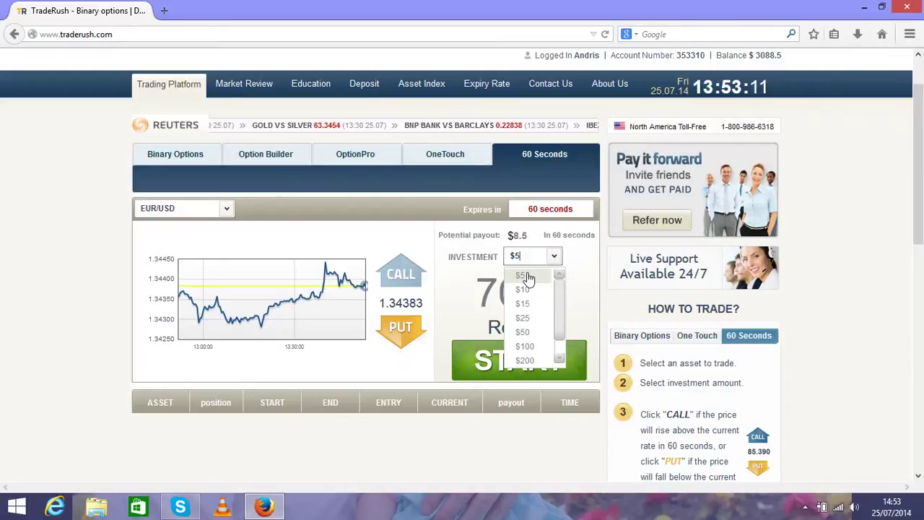
left_click(526, 277)
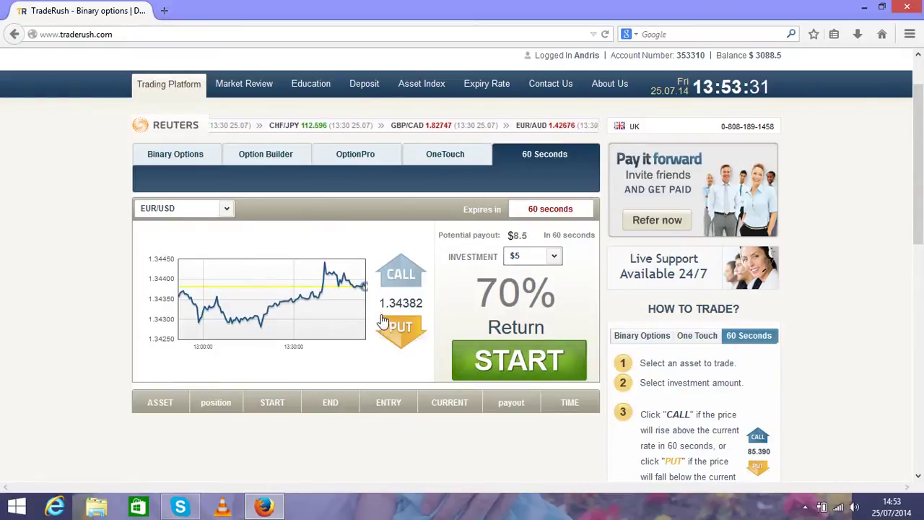
left_click(401, 272)
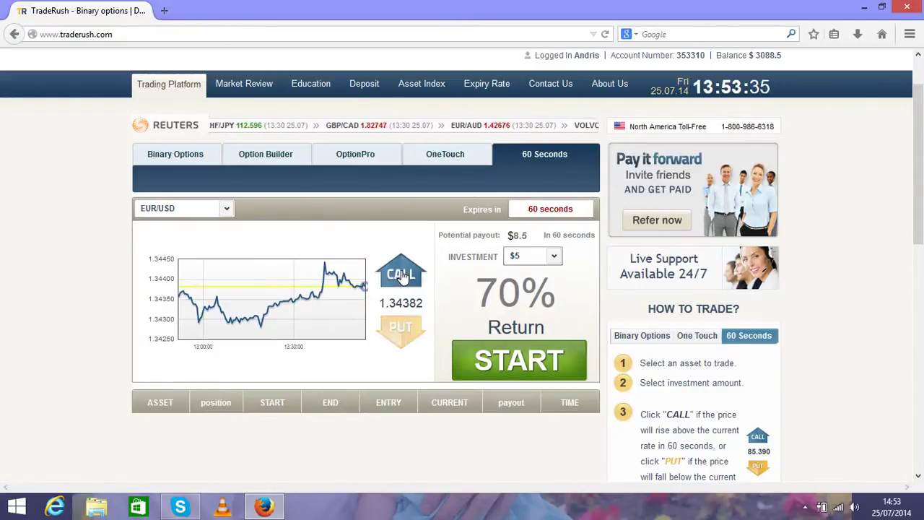
left_click(399, 327)
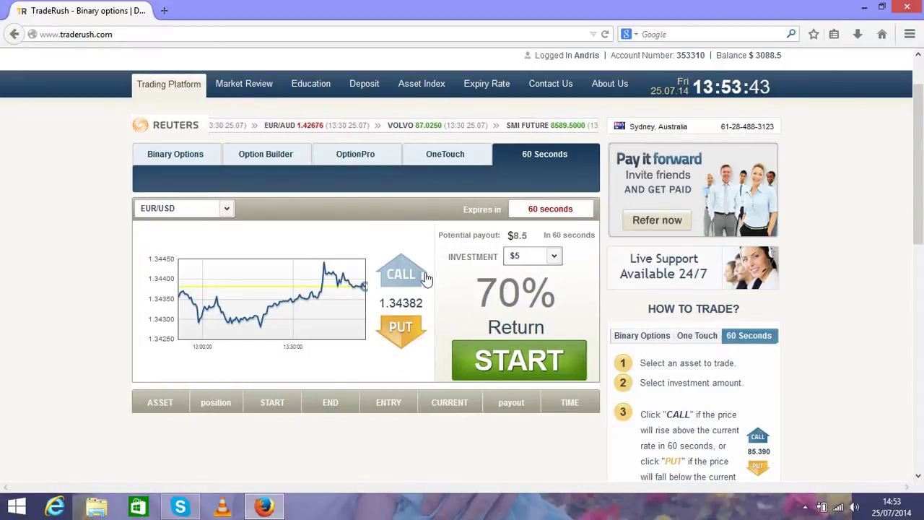
- Place and confirm a $5 EUR/USD PUT trade, entered at 1.34382
left_click(550, 260)
left_click(527, 269)
left_click(412, 329)
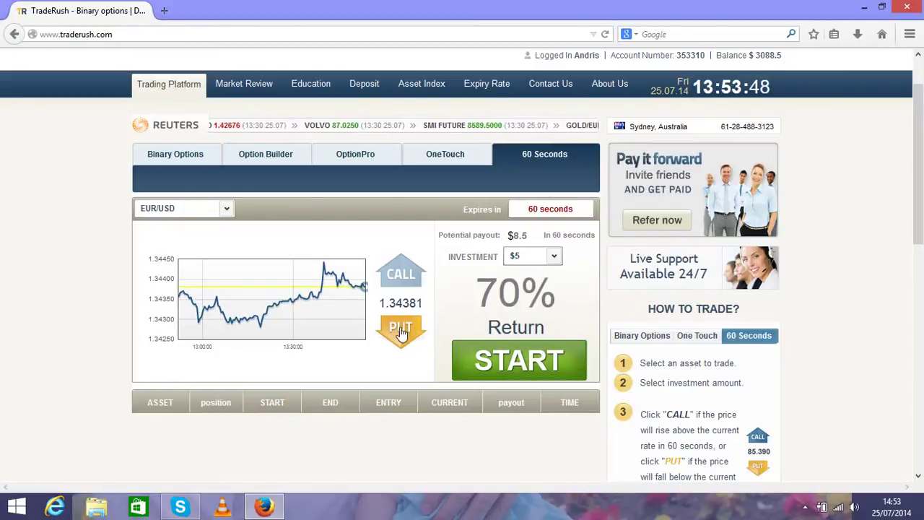
left_click(484, 364)
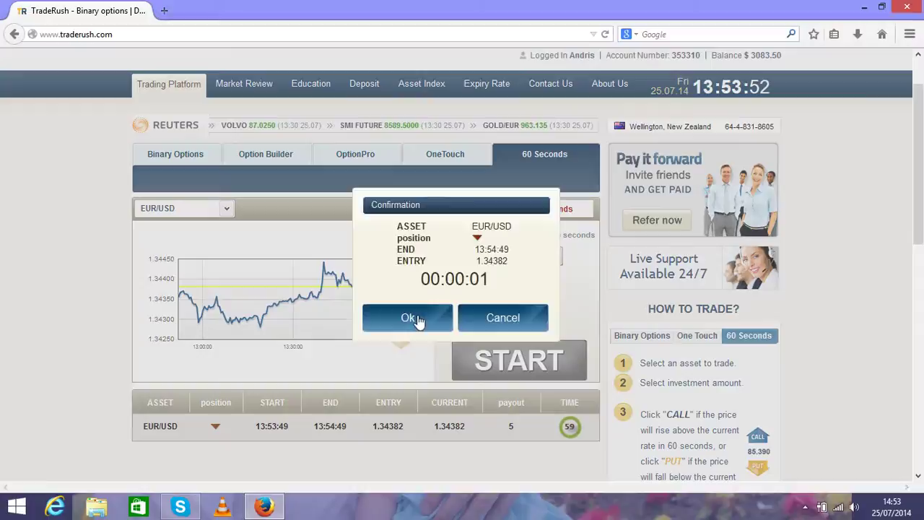
left_click(416, 318)
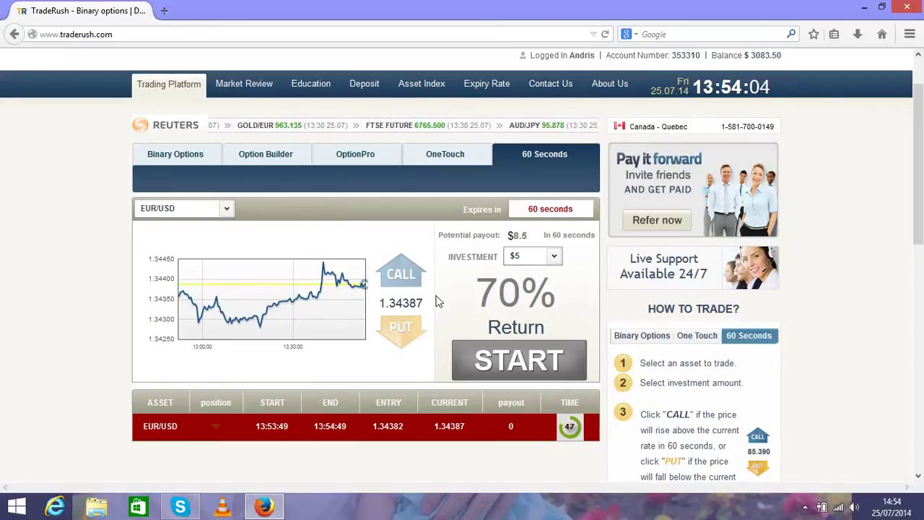
- Leave the investment at $5 while the PUT trade expires, paying $8.50
left_click(556, 258)
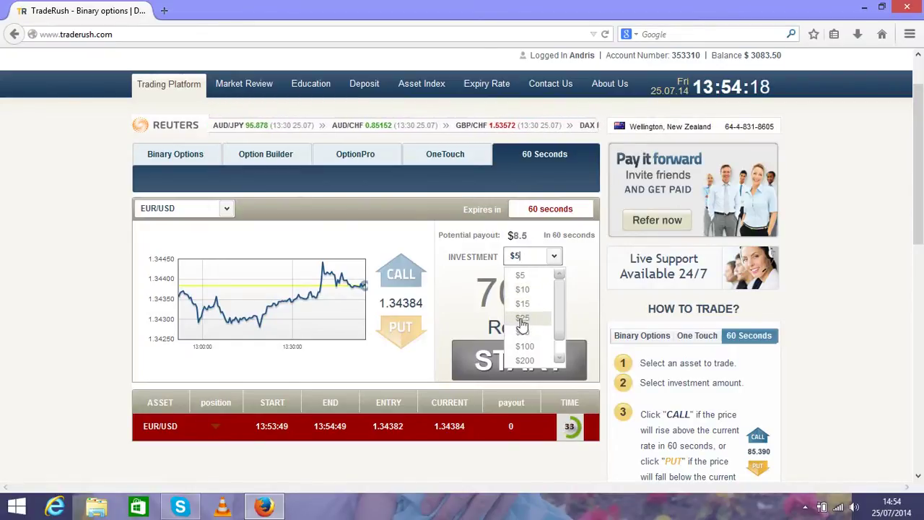
left_click(408, 248)
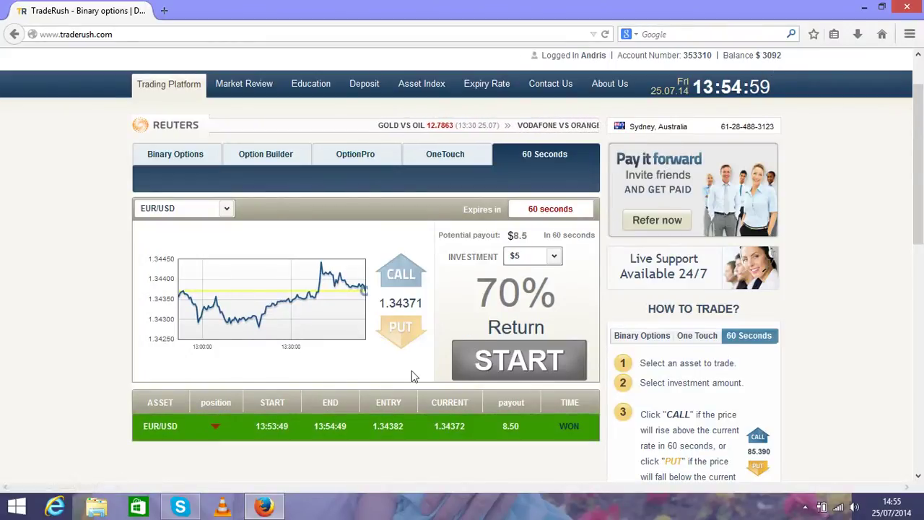
- Set up a second $5 EUR/USD PUT trade, entered at 1.34365
left_click(554, 258)
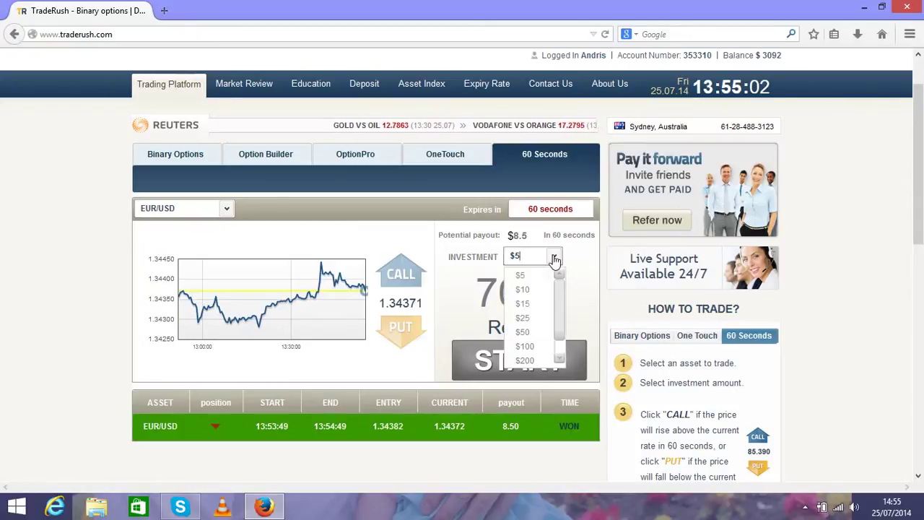
left_click(525, 279)
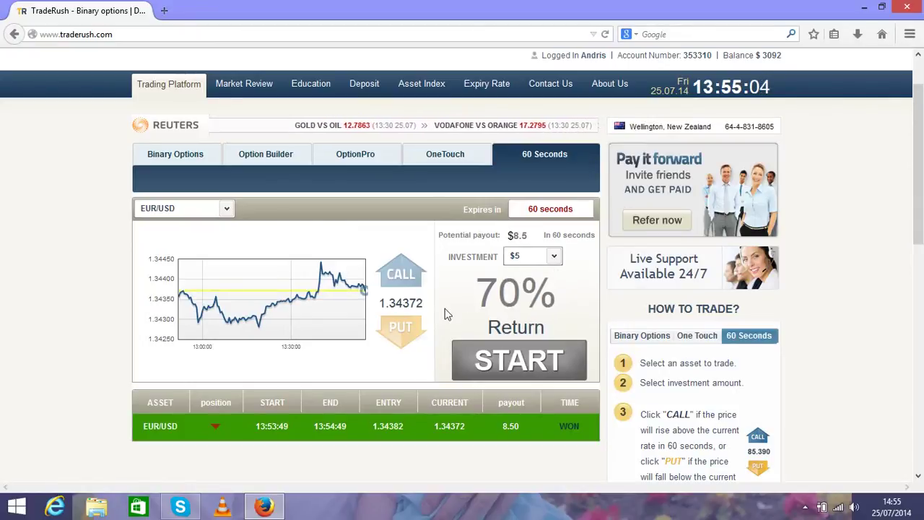
left_click(403, 336)
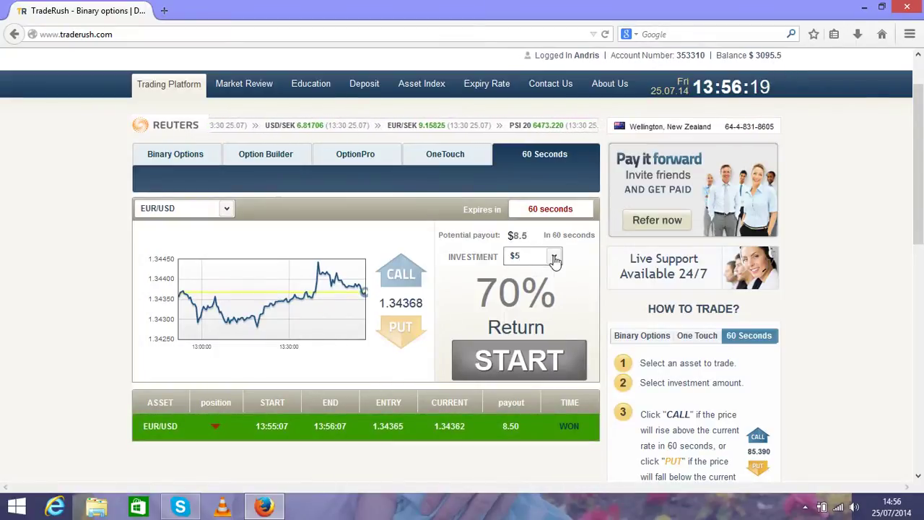
- Place a third $5 EUR/USD PUT trade at 1.34371 and dismiss the confirmation
left_click(552, 257)
left_click(530, 279)
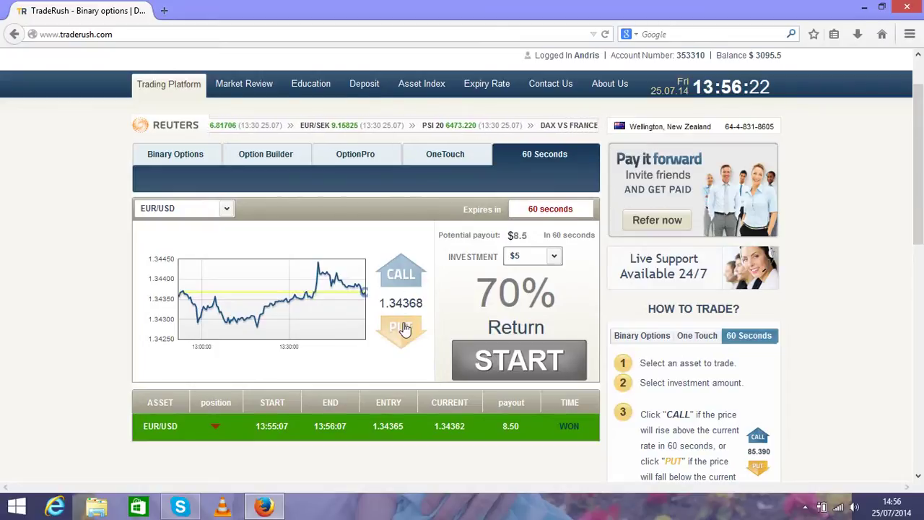
left_click(405, 328)
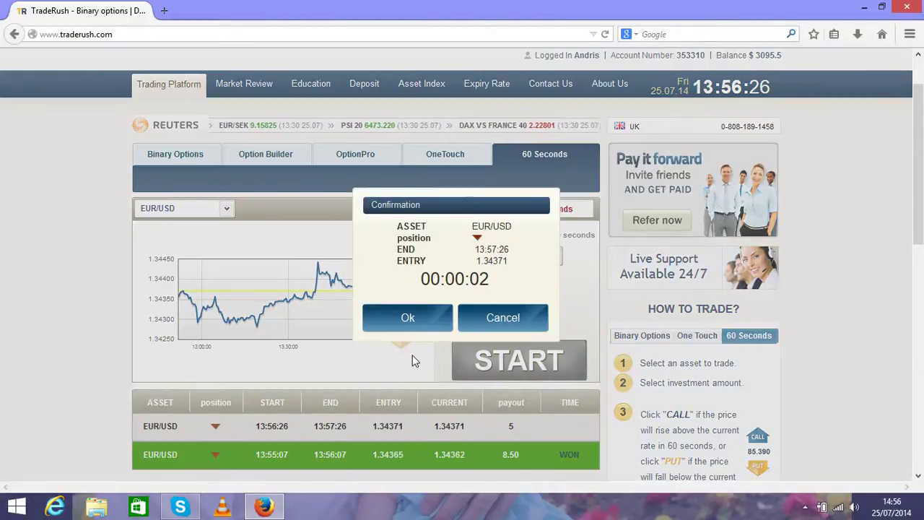
left_click(408, 327)
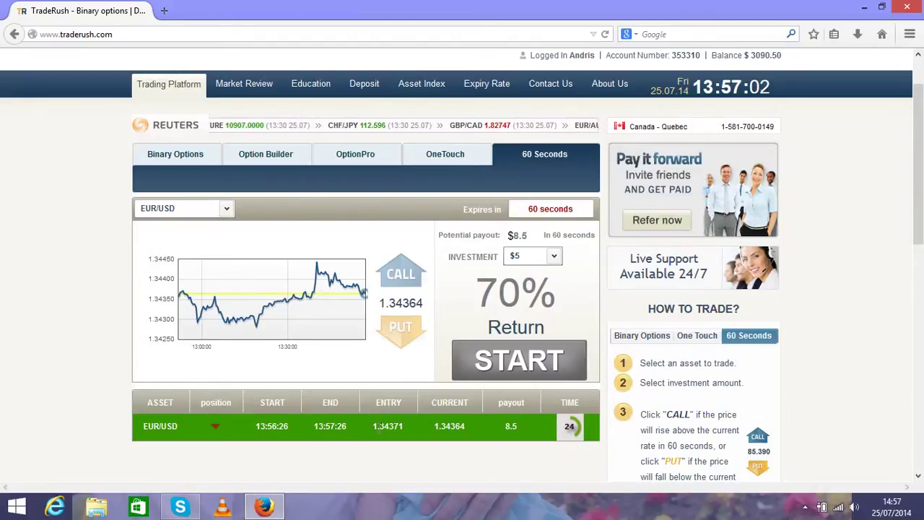
- Leave the investment at $5 while the third trade expires, paying 8.50
left_click(554, 258)
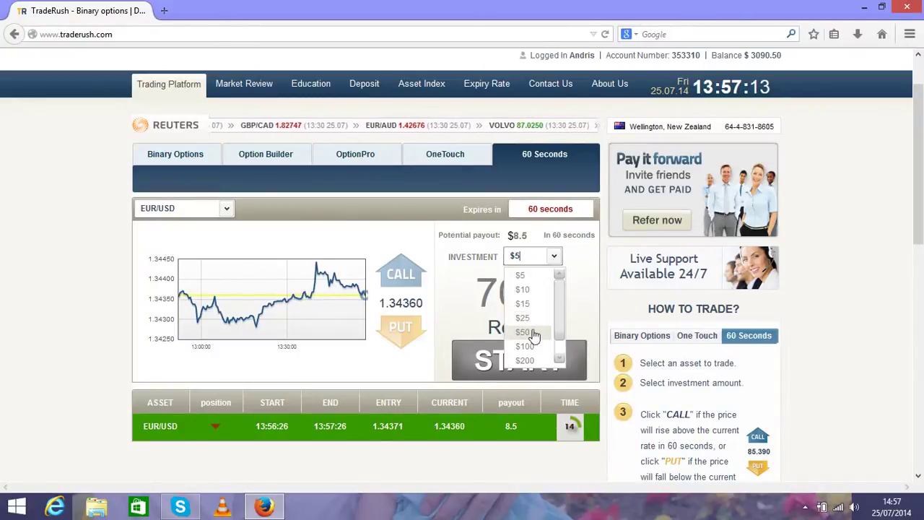
left_click(406, 359)
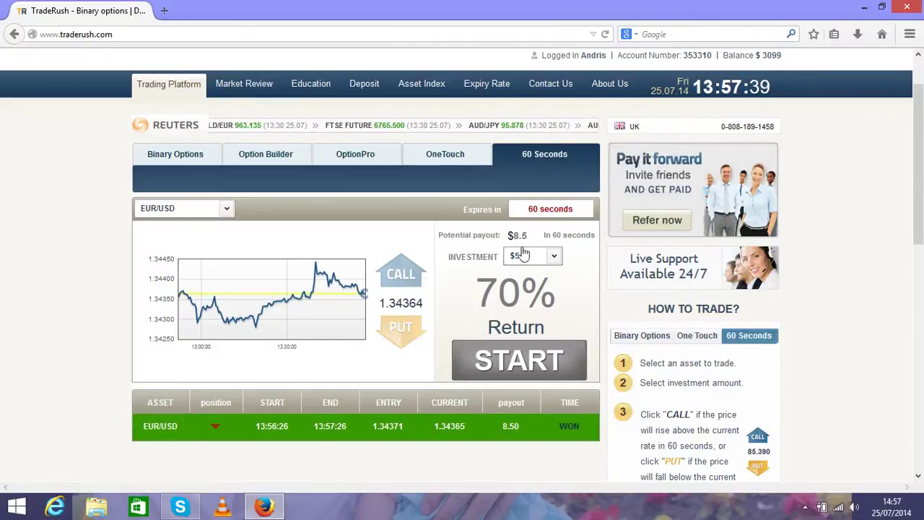
- Keep the $5 investment and choose PUT for a fourth EUR/USD trade
left_click(556, 260)
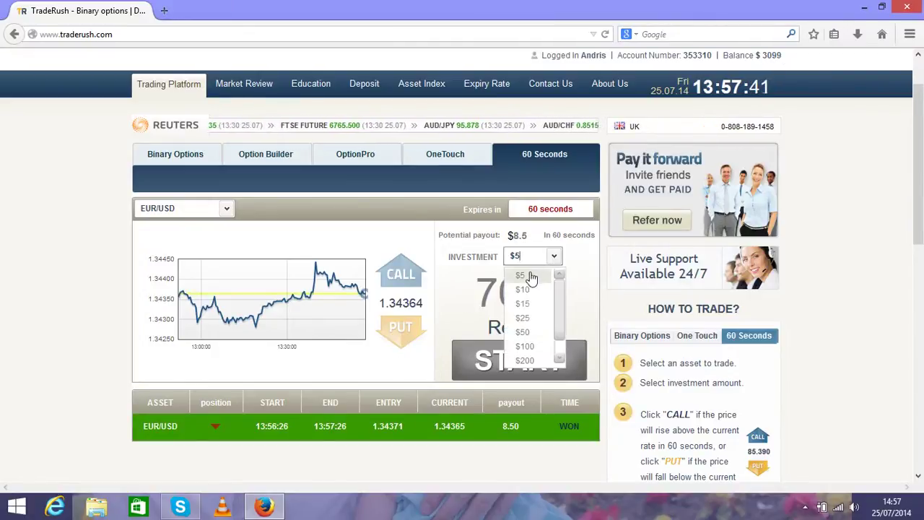
left_click(531, 277)
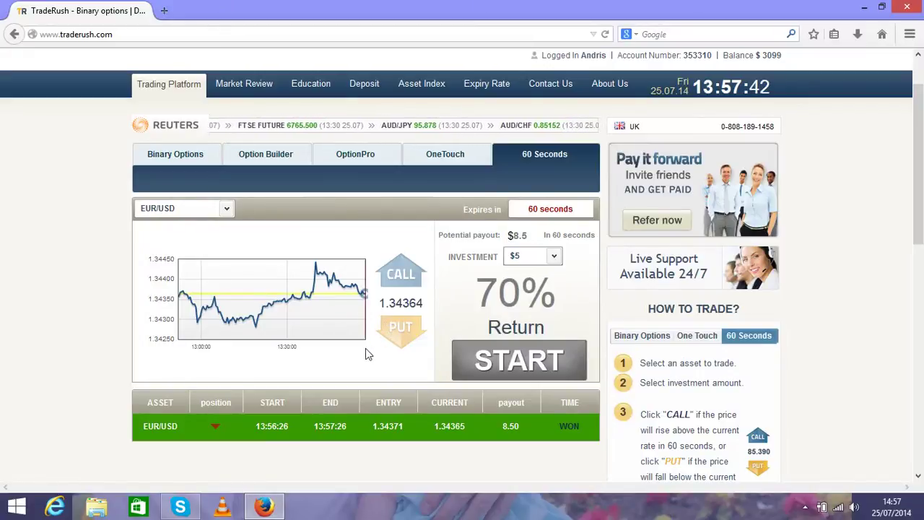
left_click(404, 328)
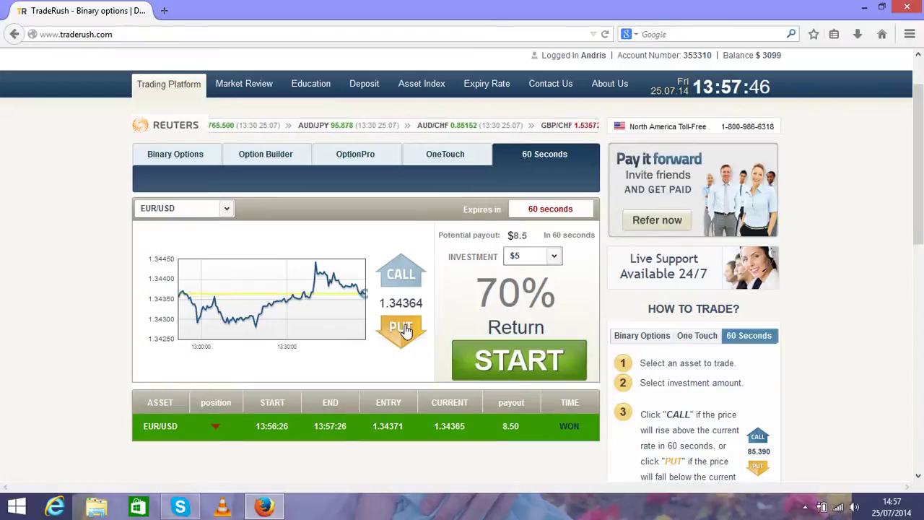